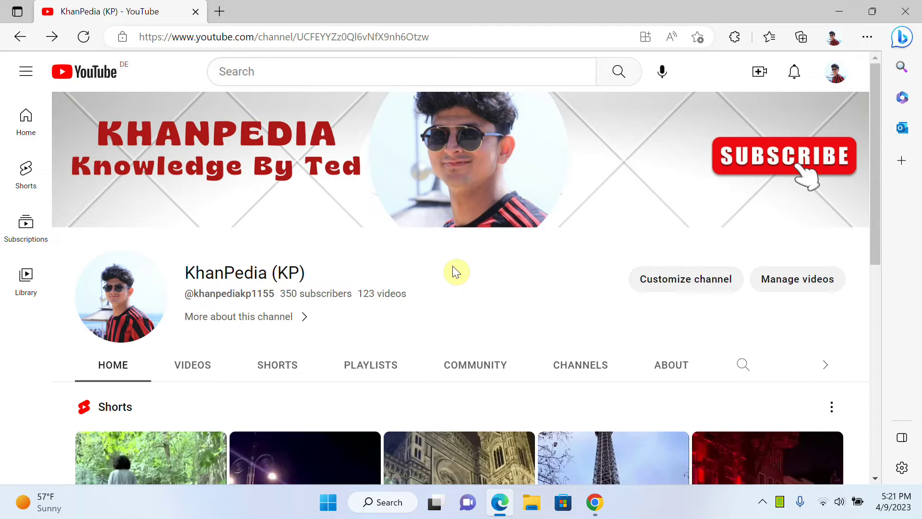
Switch from YouTube to the Chrome window showing the LinkedIn profile
click(609, 509)
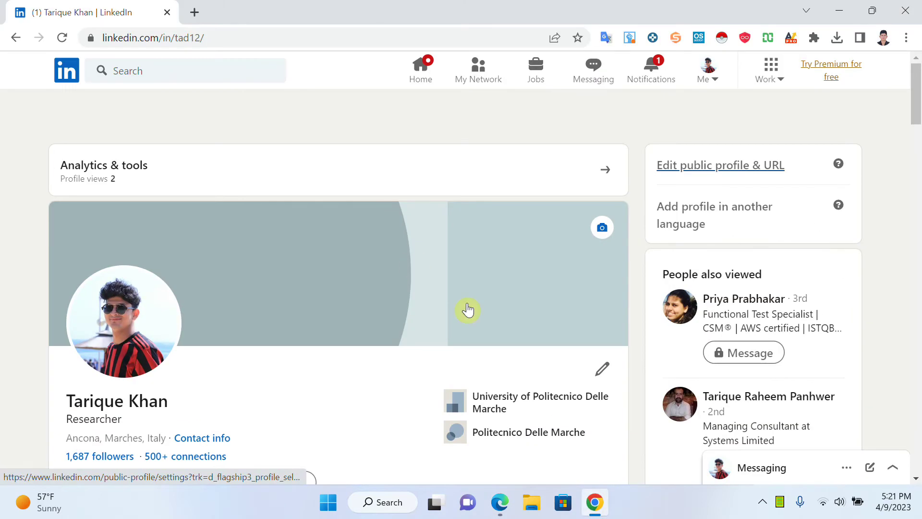
Go to the LinkedIn home feed using the logo
click(72, 71)
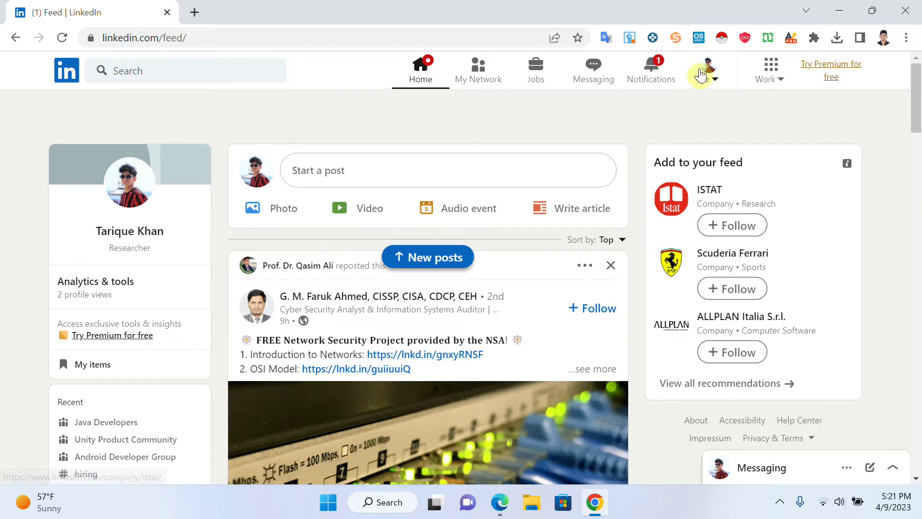
Open your own LinkedIn profile from the Me menu and scroll it
click(714, 79)
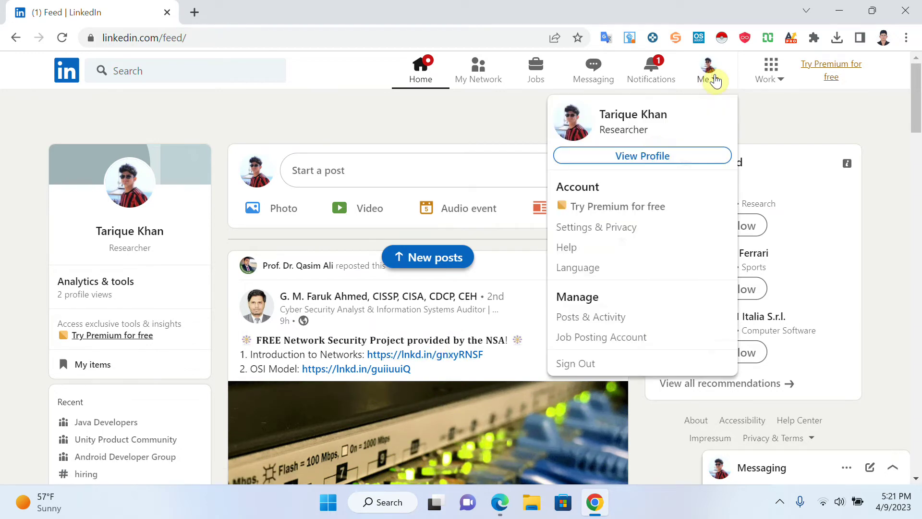
click(664, 158)
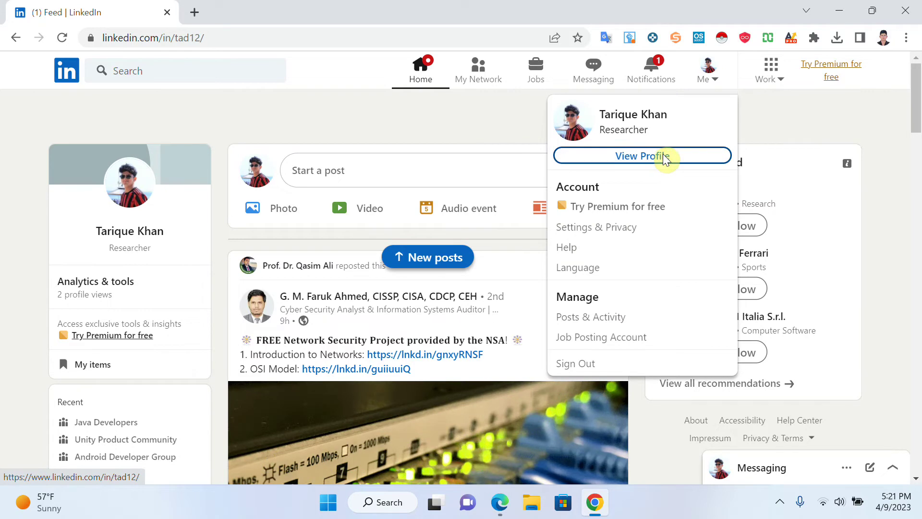
scroll(502, 298, down, 3)
scroll(500, 298, up, 3)
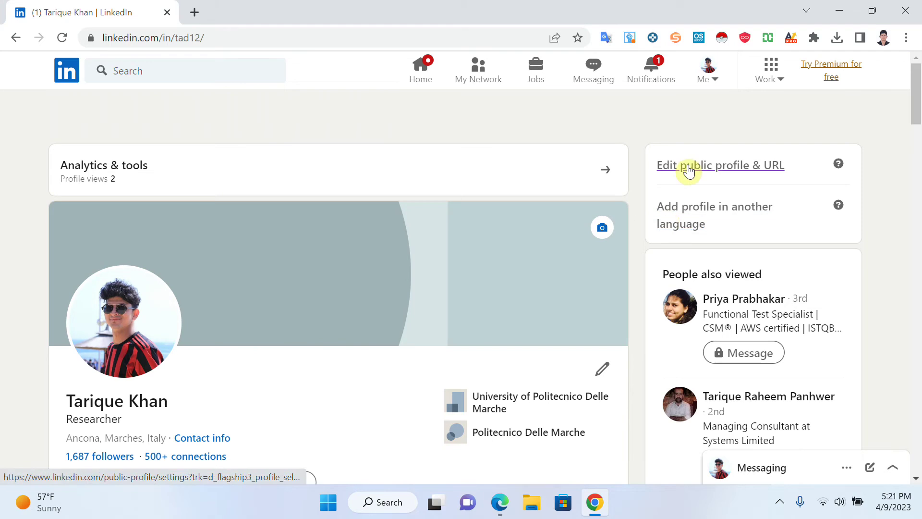
Open 'Edit public profile & URL' and scroll through the public profile settings
click(751, 172)
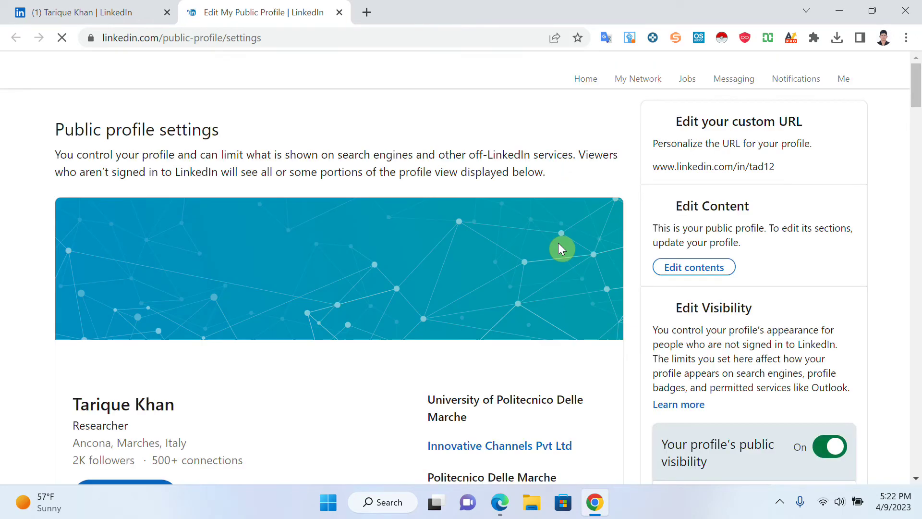
scroll(558, 243, down, 1)
scroll(558, 243, up, 1)
scroll(558, 243, down, 5)
scroll(558, 243, up, 5)
scroll(559, 244, down, 1)
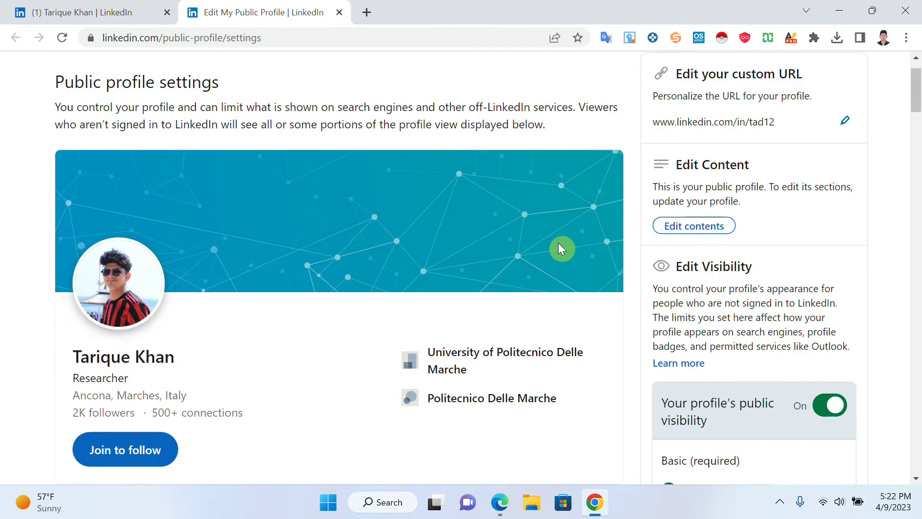
scroll(559, 243, up, 1)
scroll(558, 243, down, 5)
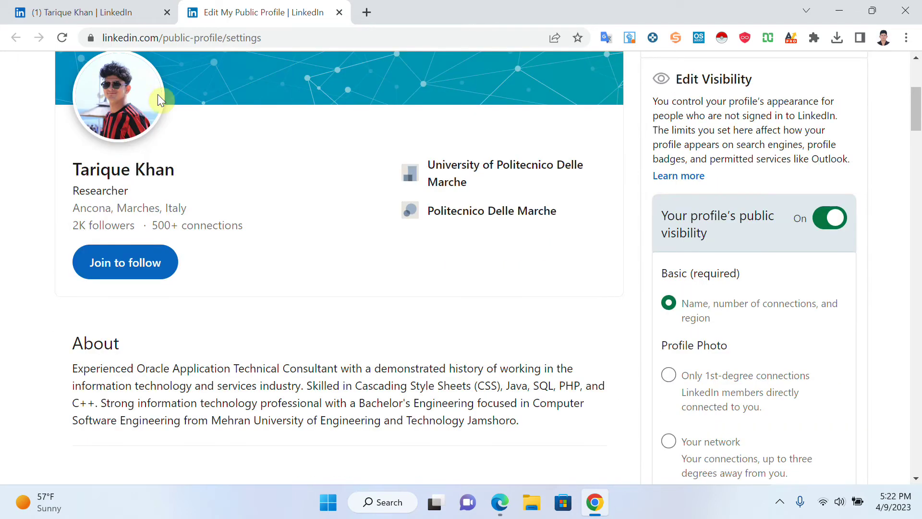
scroll(110, 122, down, 2)
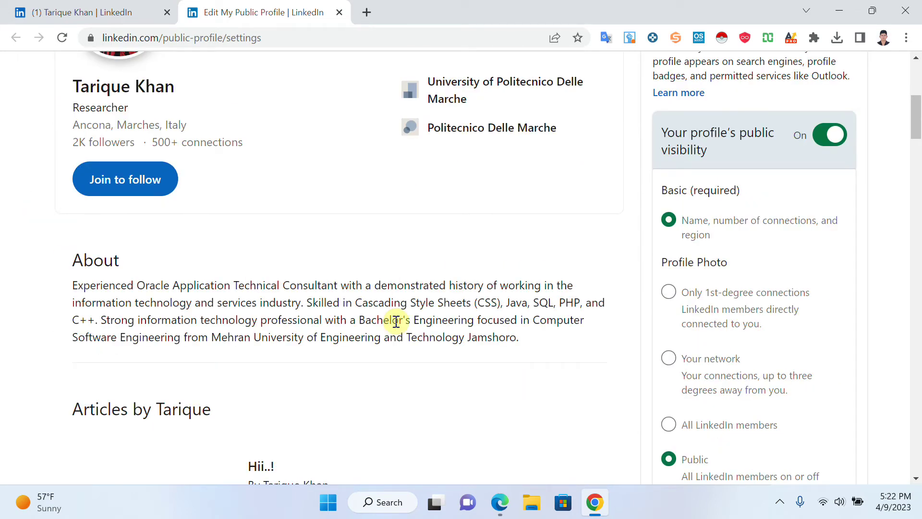
scroll(396, 322, down, 1)
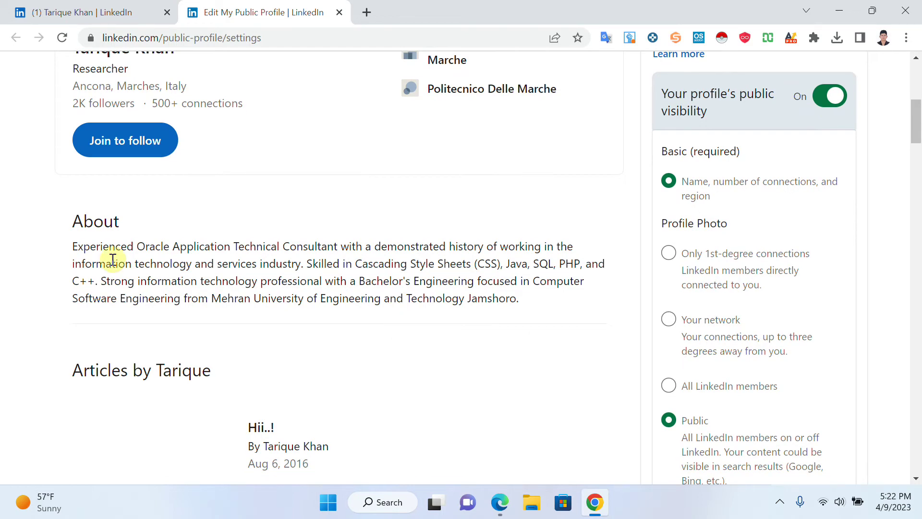
scroll(185, 346, down, 4)
scroll(201, 348, down, 10)
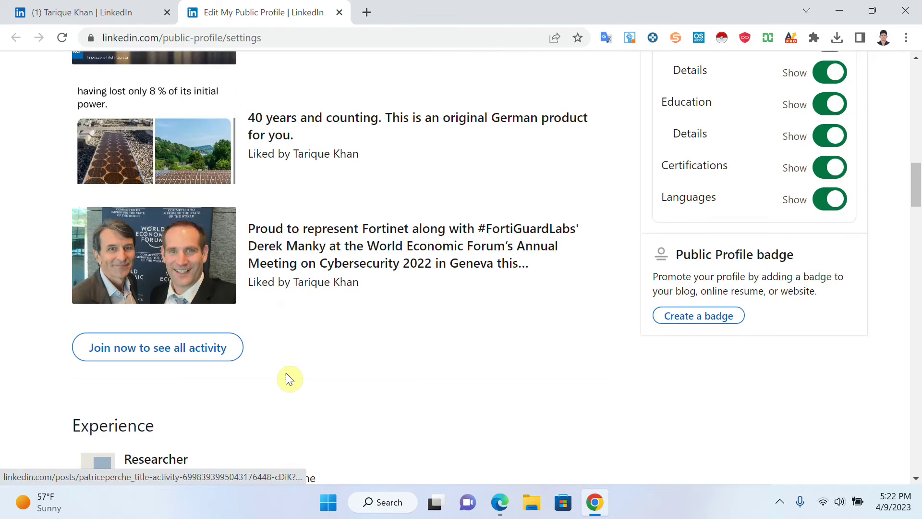
scroll(600, 366, up, 20)
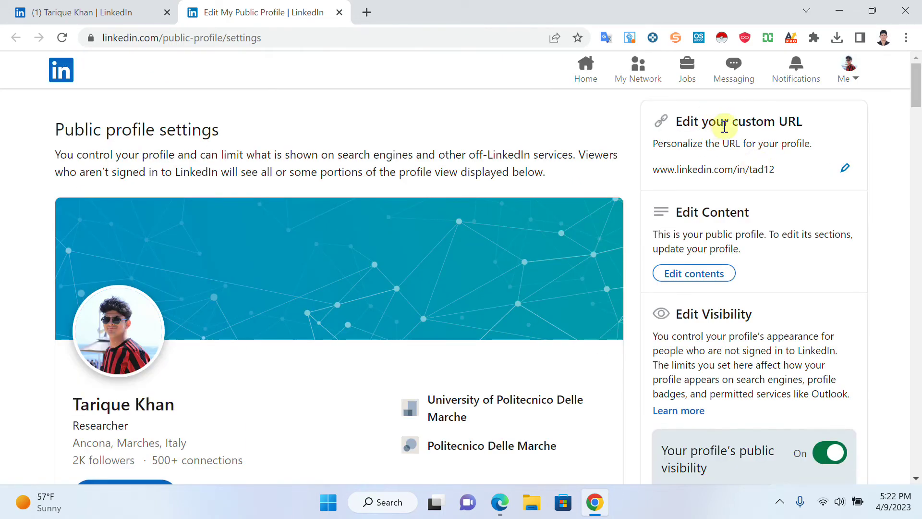
click(847, 172)
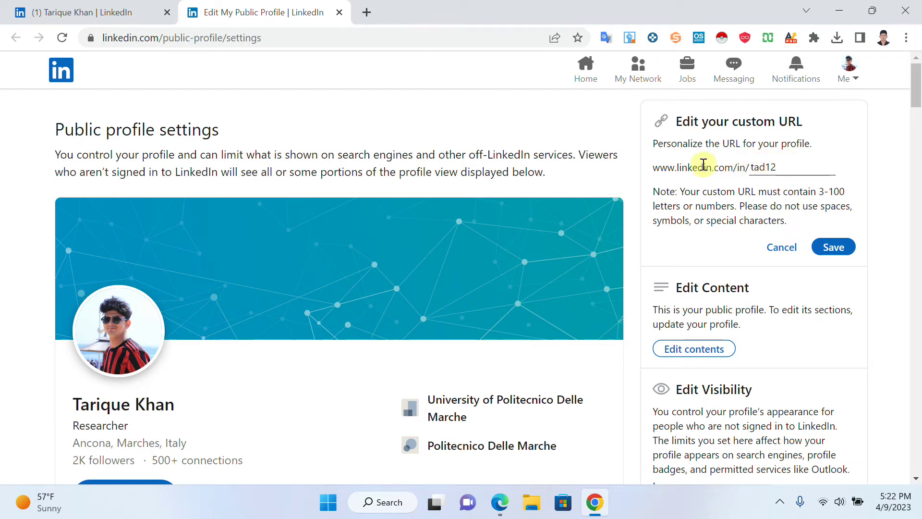
click(785, 167)
text(343)
key(BackSpace)
key(BackSpace)
key(BackSpace)
click(827, 247)
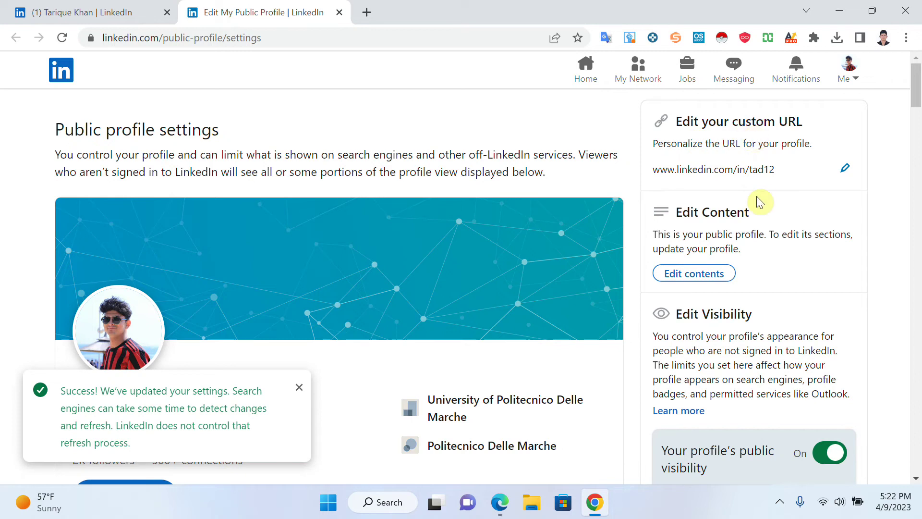
scroll(757, 196, down, 1)
scroll(757, 196, down, 1)
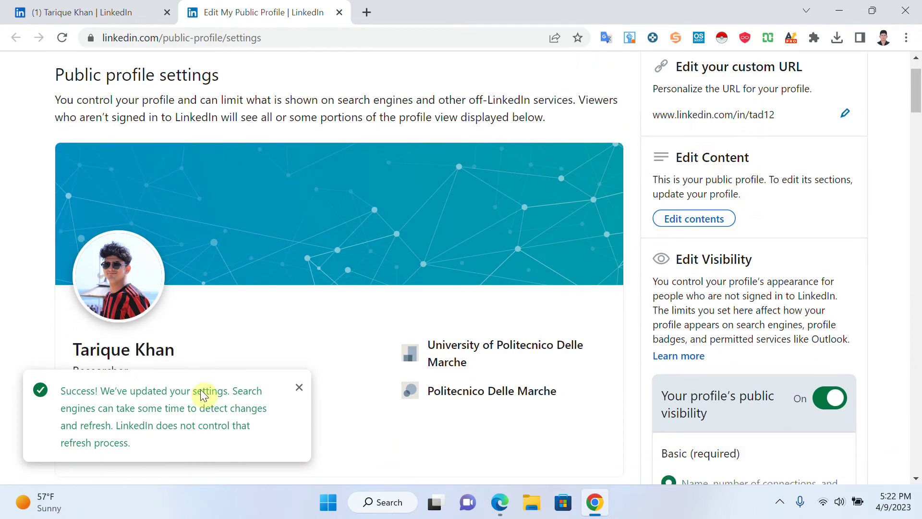
scroll(166, 263, down, 5)
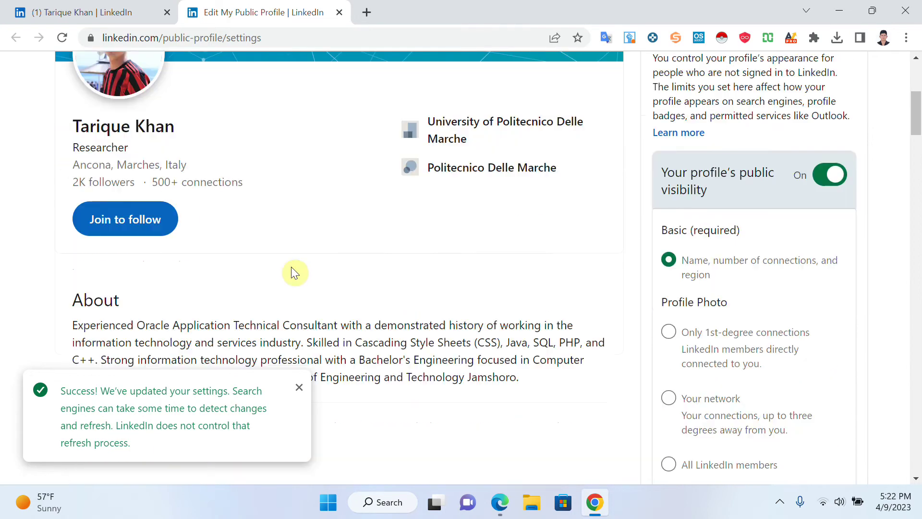
scroll(269, 317, down, 2)
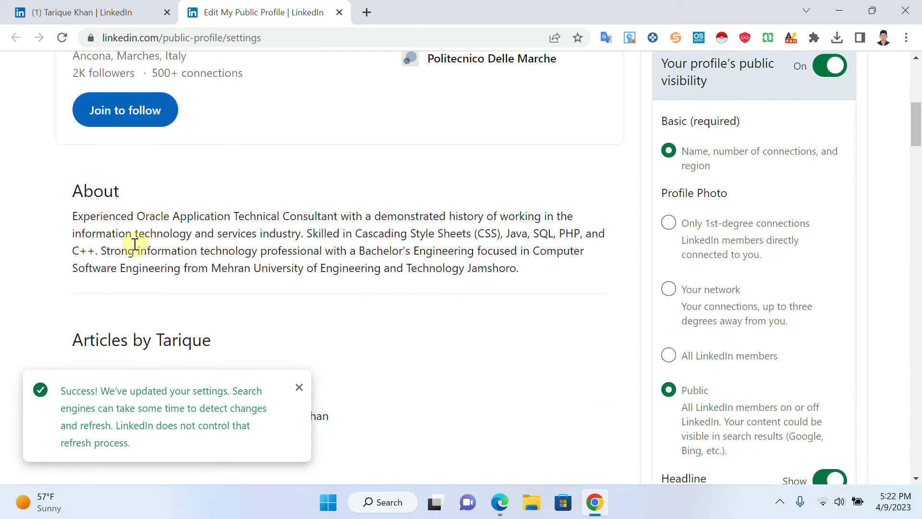
scroll(277, 252, up, 3)
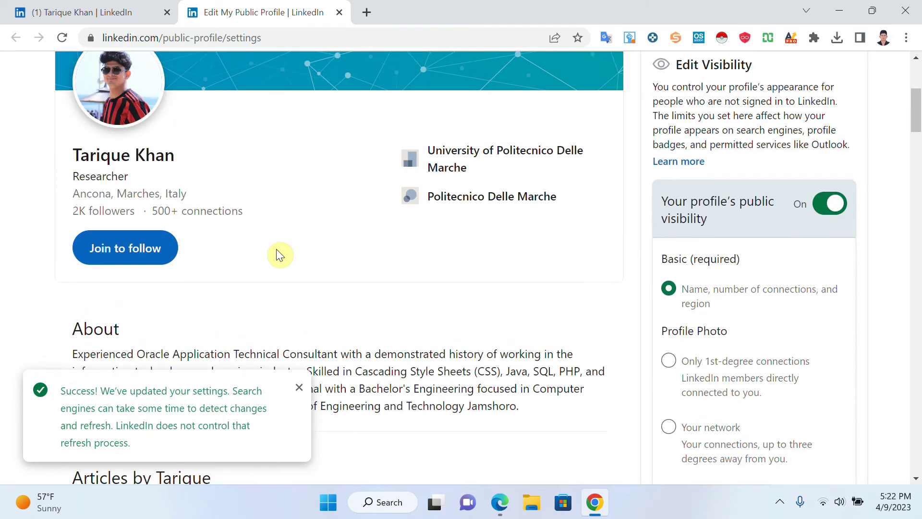
scroll(278, 251, up, 2)
scroll(772, 267, up, 2)
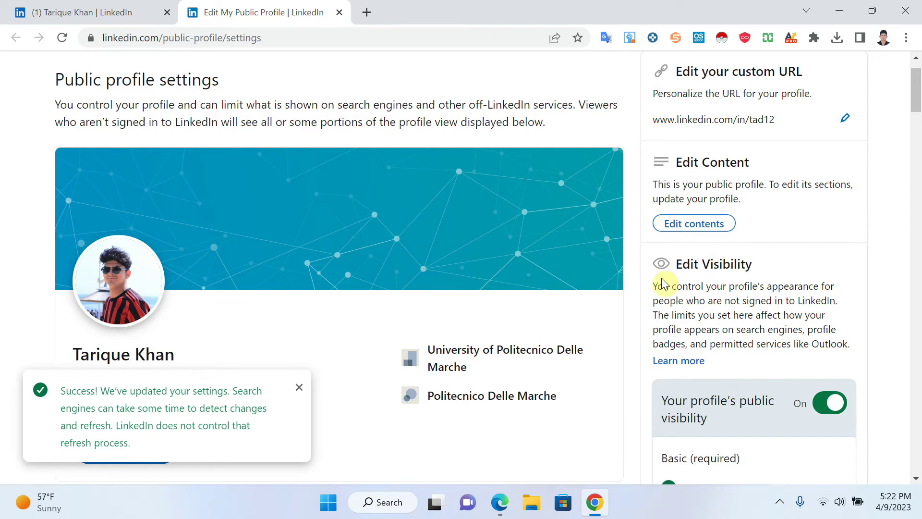
scroll(676, 312, down, 1)
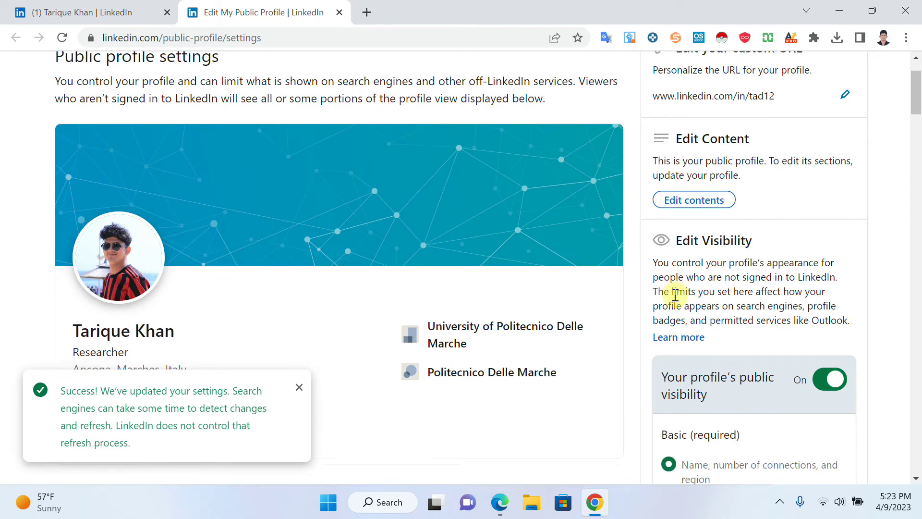
scroll(675, 295, down, 5)
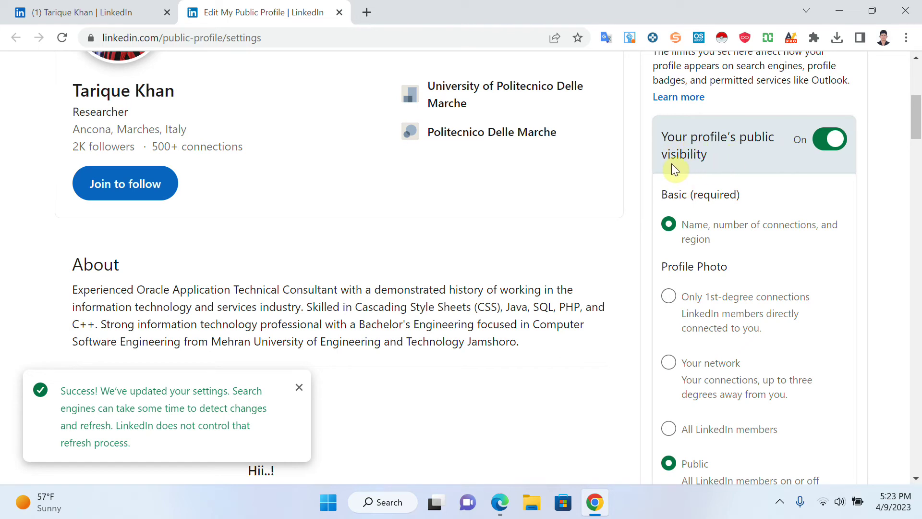
Switch the profile's public visibility off and scroll the resulting page
click(822, 142)
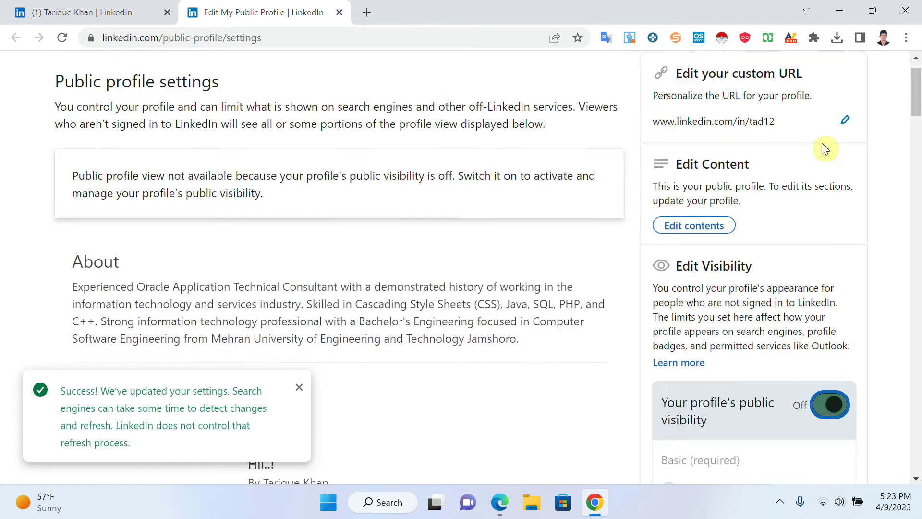
scroll(811, 209, down, 4)
scroll(402, 313, up, 5)
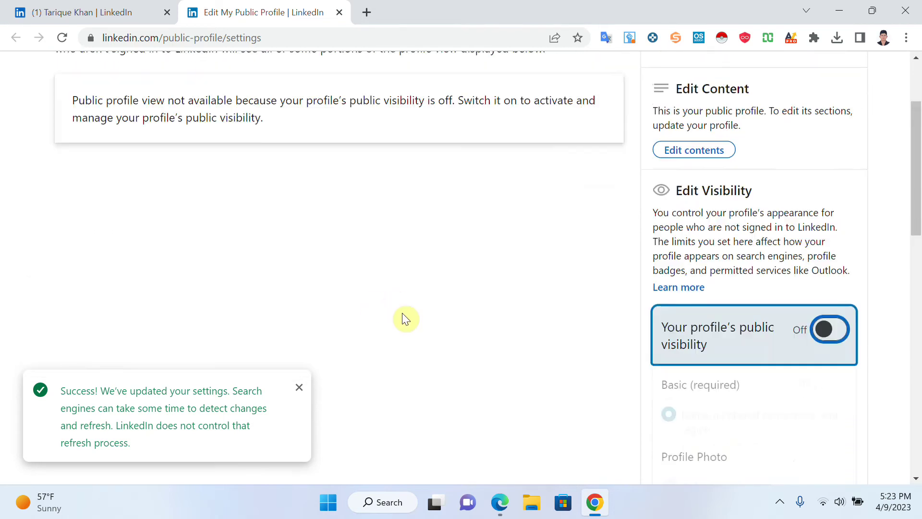
scroll(402, 313, down, 2)
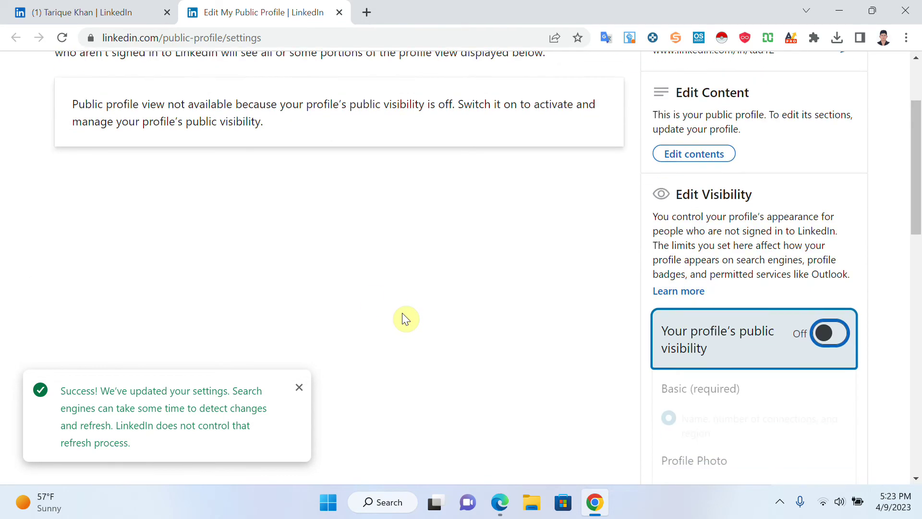
scroll(402, 313, up, 3)
scroll(462, 300, down, 3)
Turn public visibility back on and review the preview and Profile Photo options
click(829, 335)
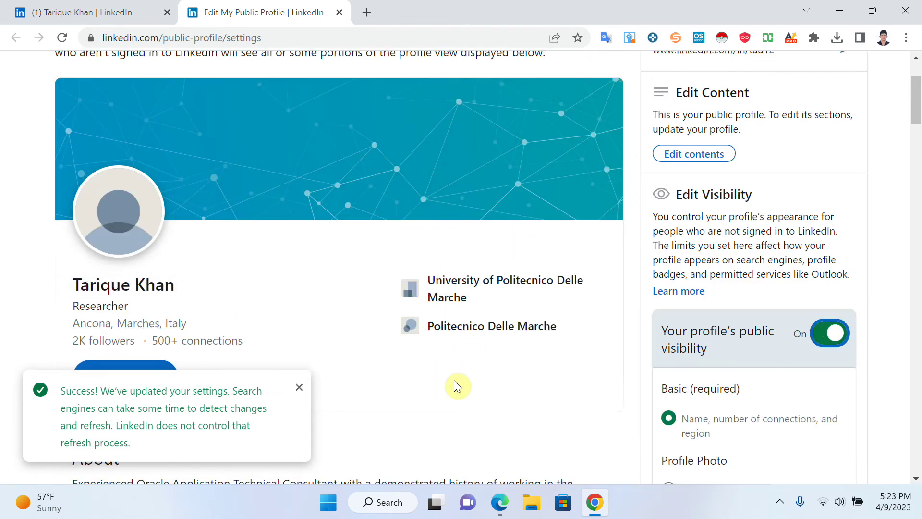
scroll(454, 382, down, 3)
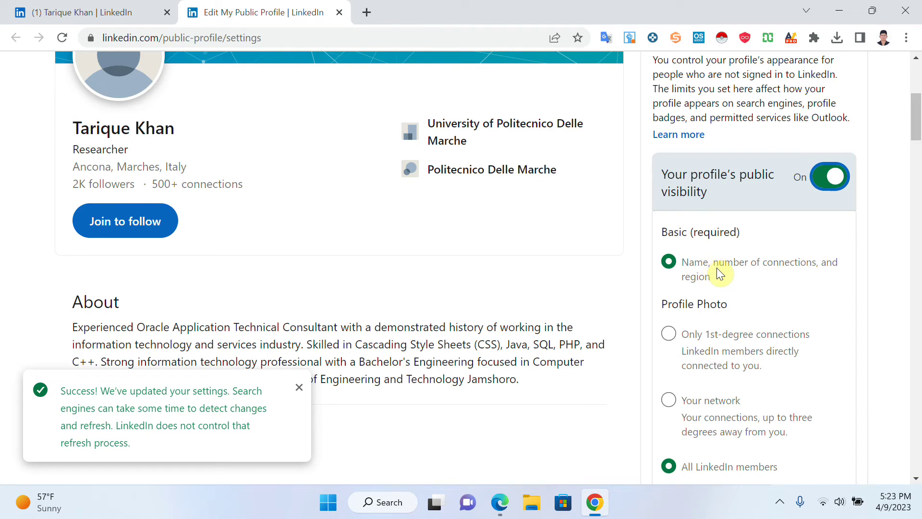
scroll(720, 288, down, 5)
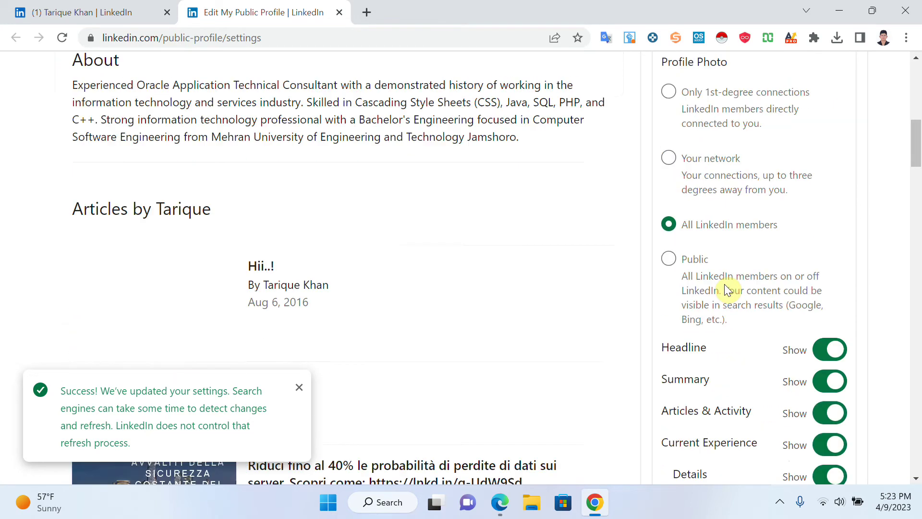
scroll(725, 288, up, 2)
scroll(663, 229, up, 3)
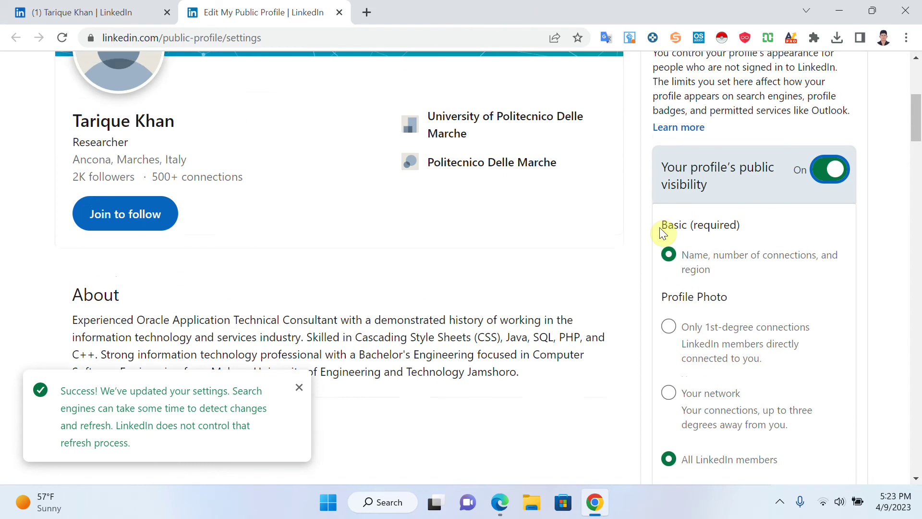
scroll(662, 230, down, 1)
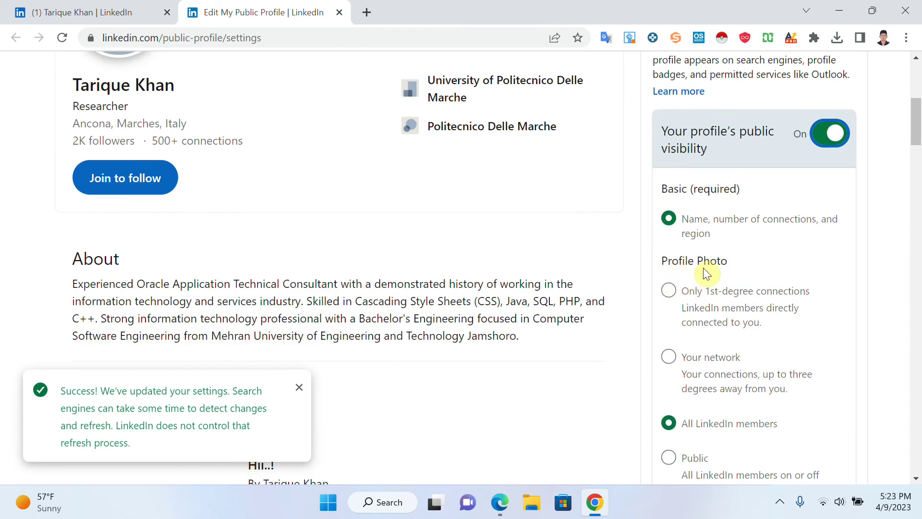
scroll(711, 302, down, 1)
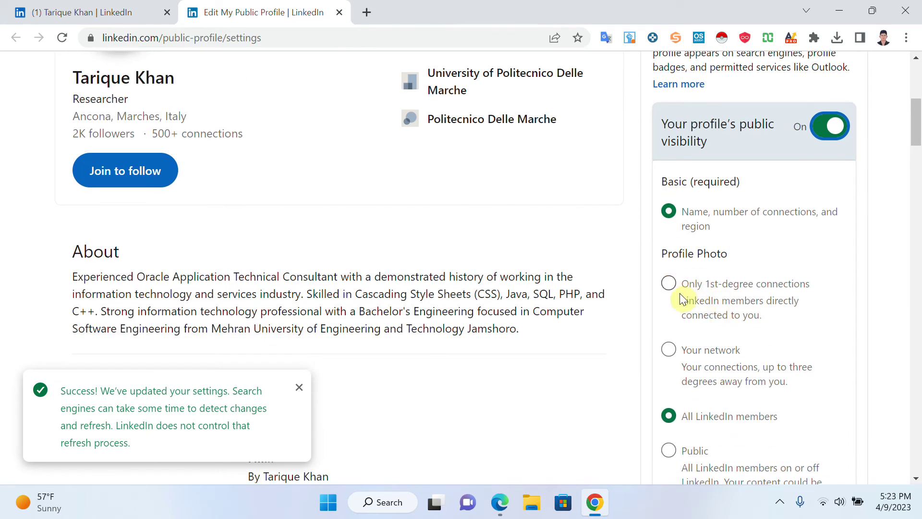
Try 1st-degree, Your network and All LinkedIn members for the photo, ending on Public
click(671, 285)
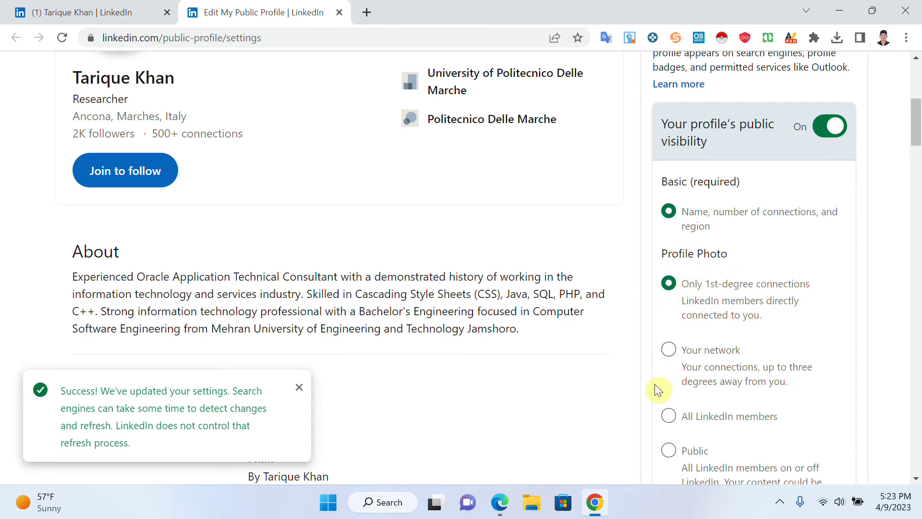
click(672, 350)
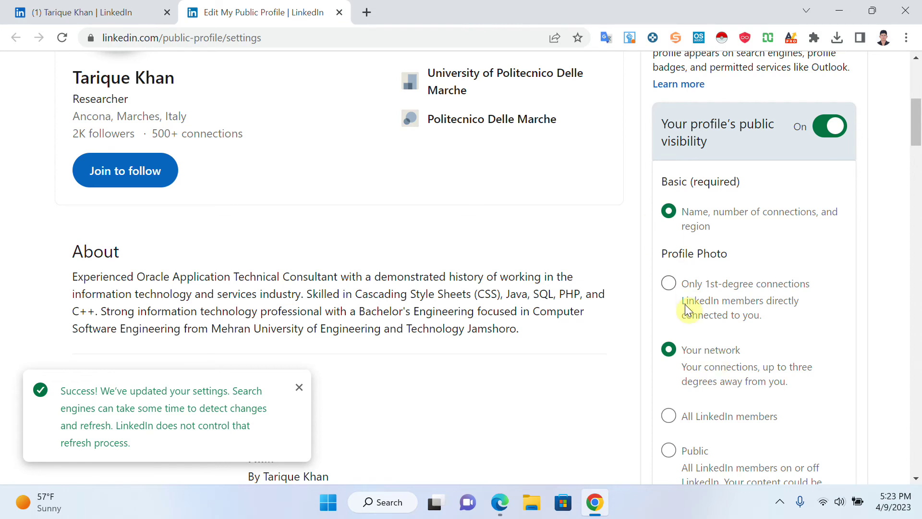
scroll(687, 309, down, 1)
click(664, 402)
scroll(663, 401, down, 2)
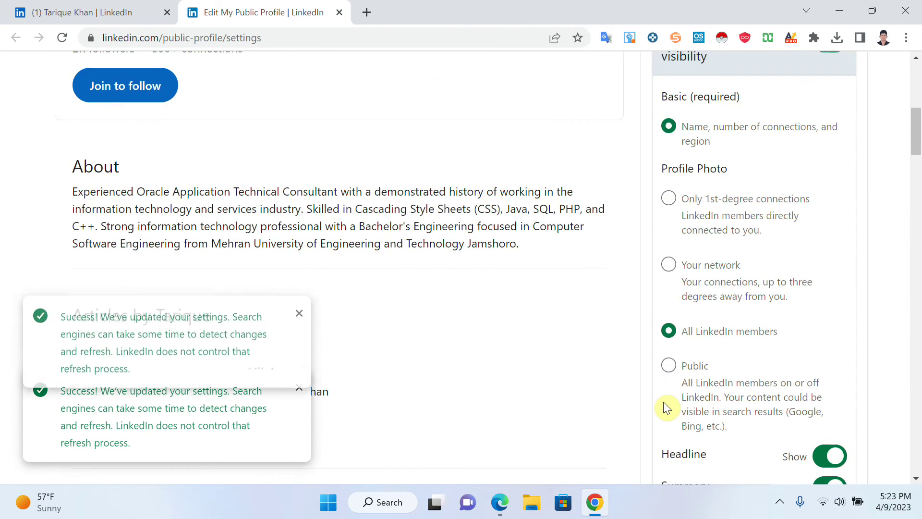
click(669, 366)
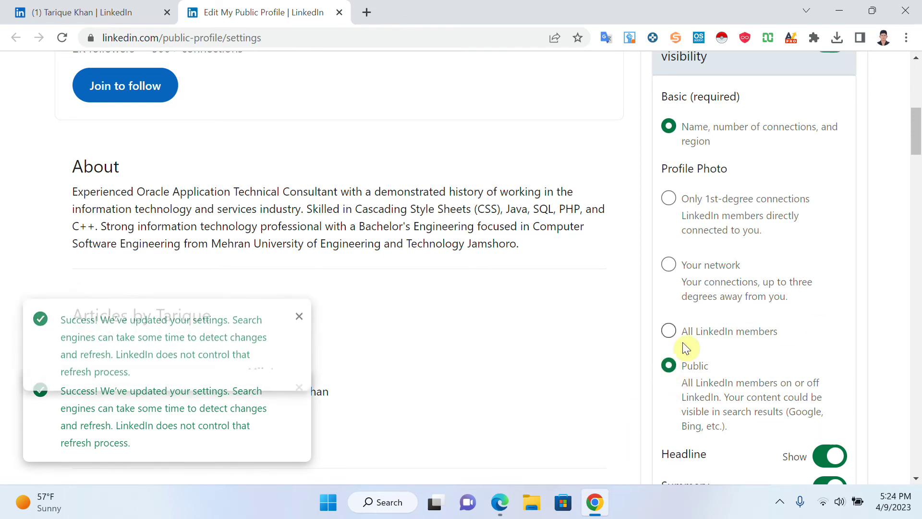
Set the Headline section to Hide, then back to Show
scroll(675, 355, down, 3)
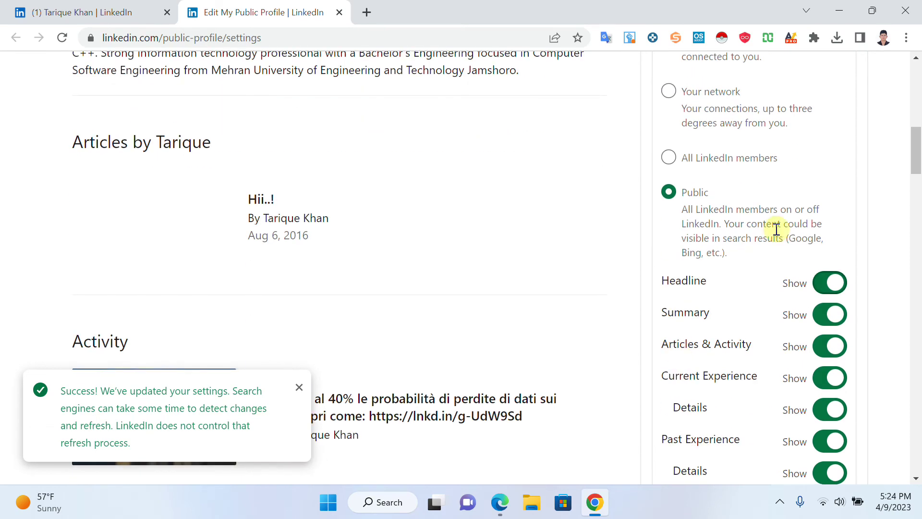
scroll(669, 285, up, 6)
scroll(671, 282, down, 4)
scroll(671, 282, down, 4)
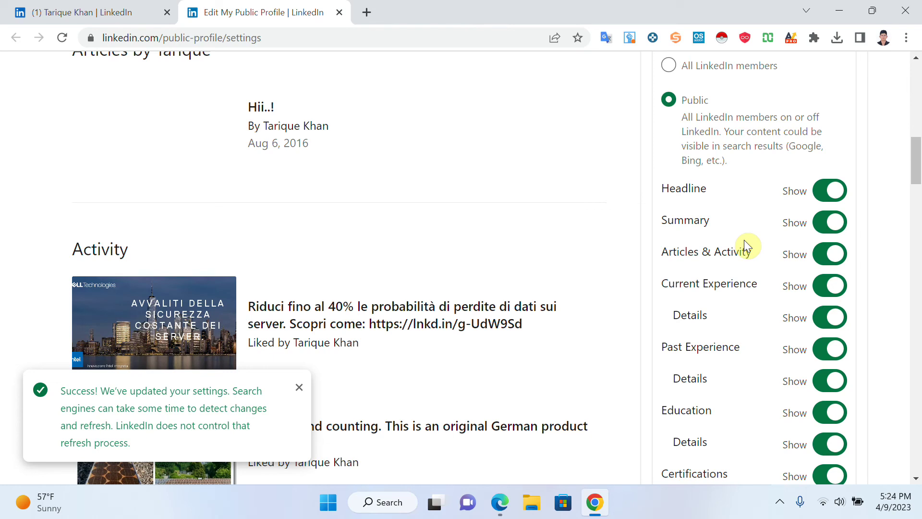
click(818, 191)
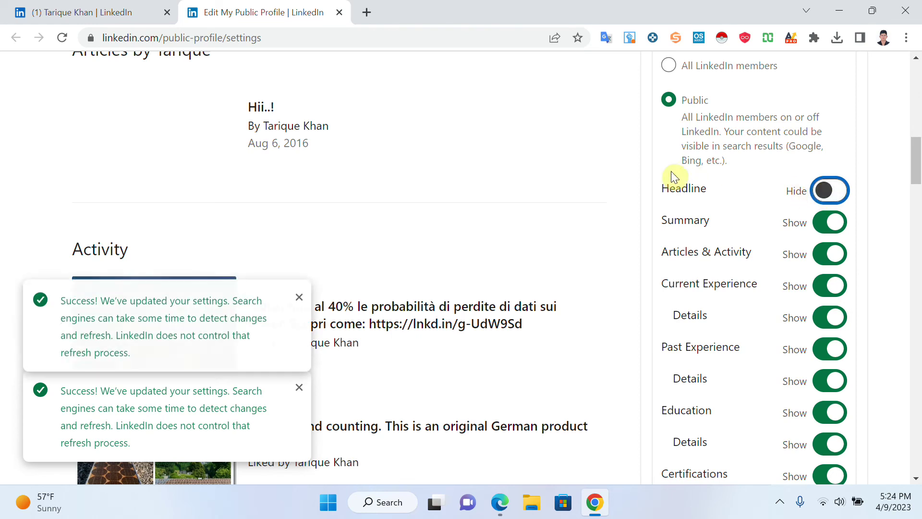
click(831, 207)
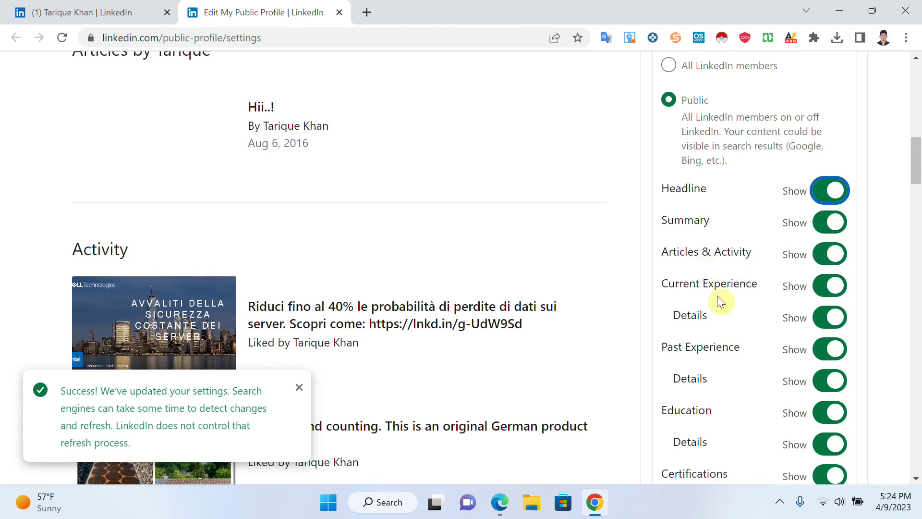
Review all section toggles through Languages, leaving each on Show, and return to the top
scroll(717, 327, down, 1)
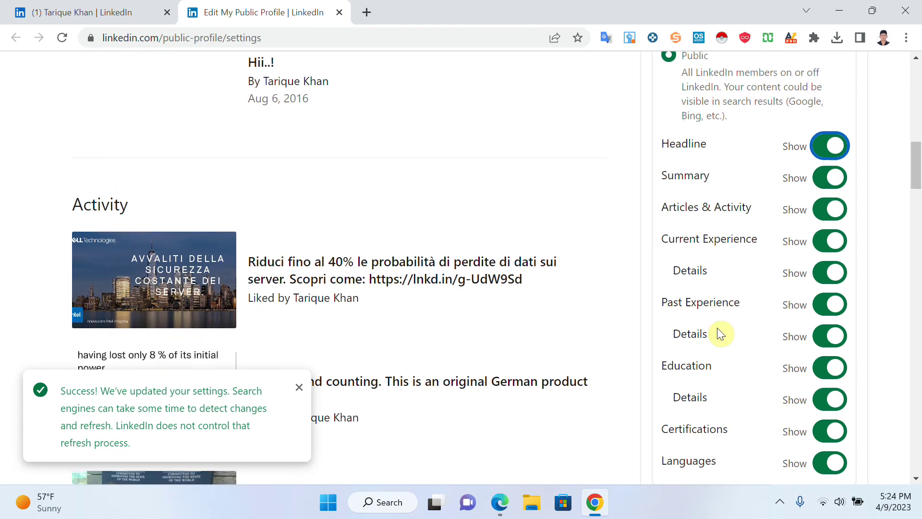
scroll(719, 333, down, 1)
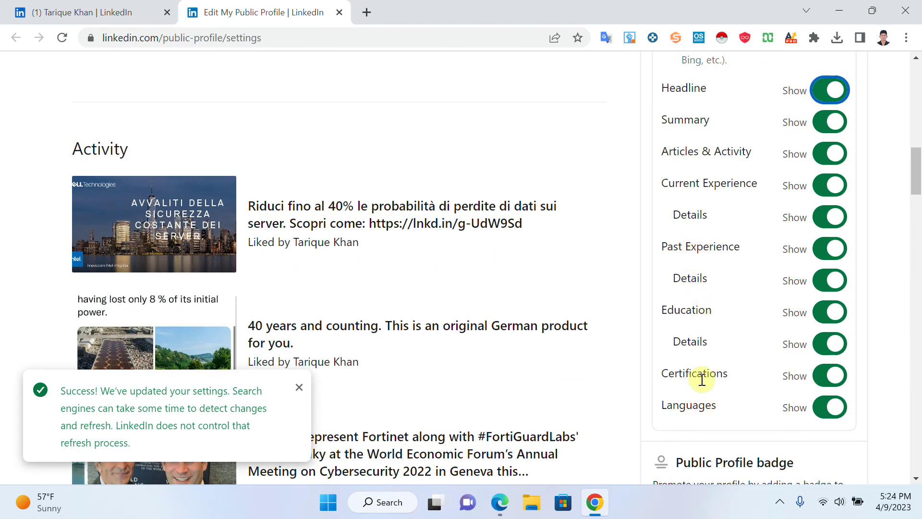
scroll(700, 381, up, 5)
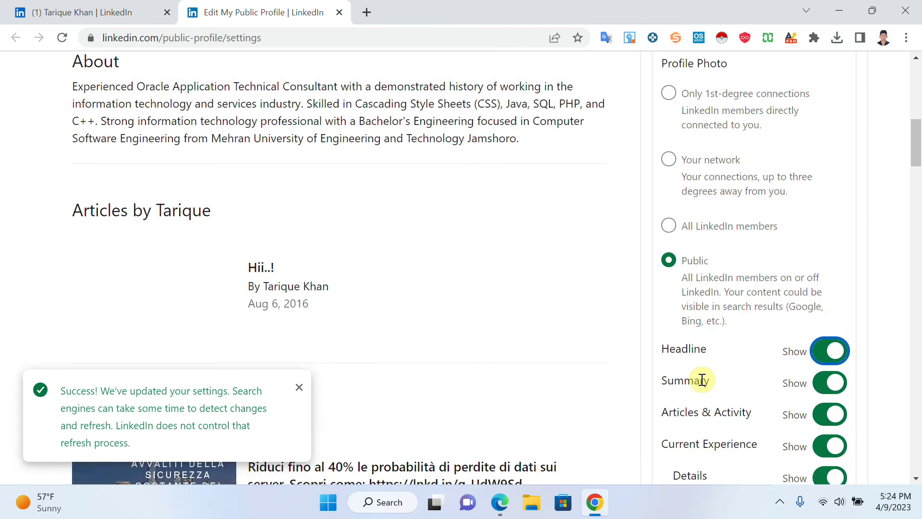
scroll(792, 435, down, 4)
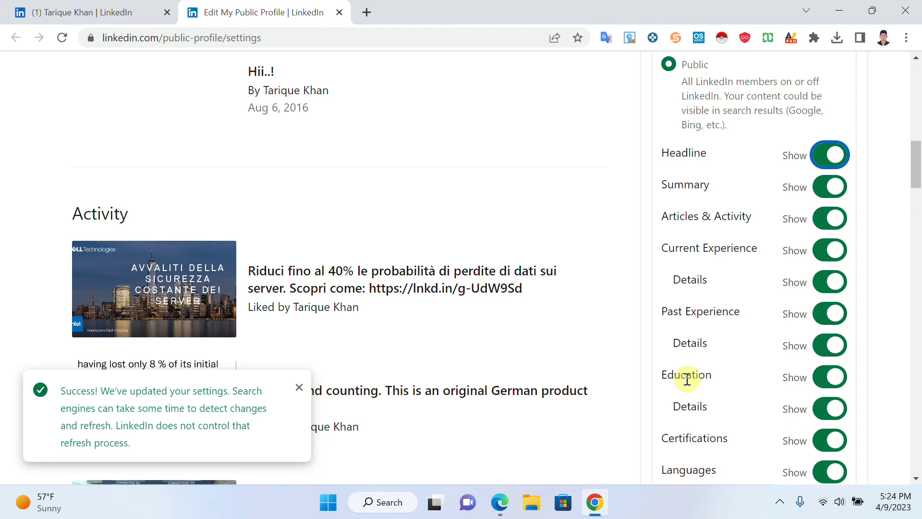
scroll(687, 380, down, 3)
scroll(685, 382, up, 3)
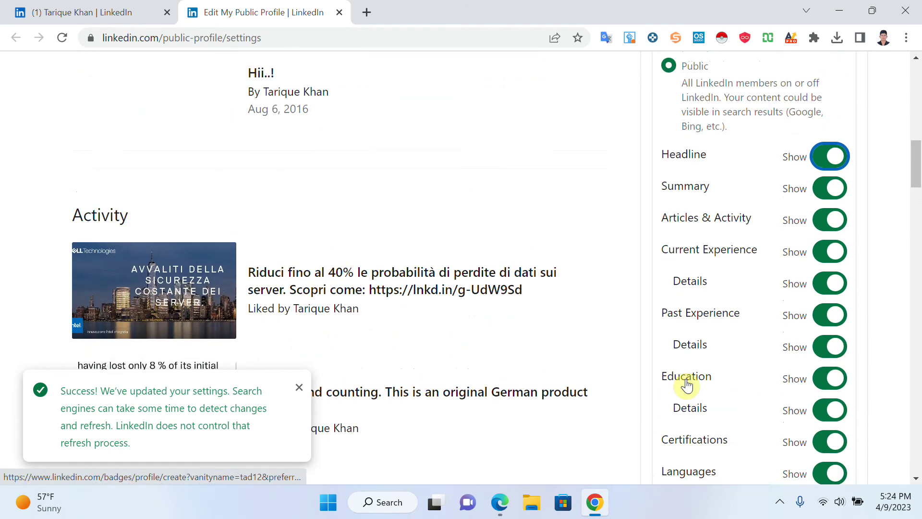
scroll(695, 308, up, 6)
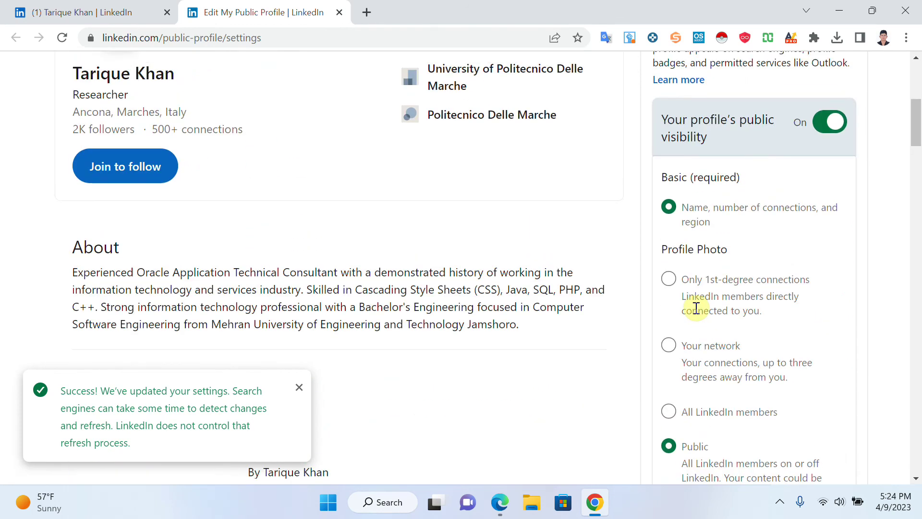
scroll(696, 307, up, 3)
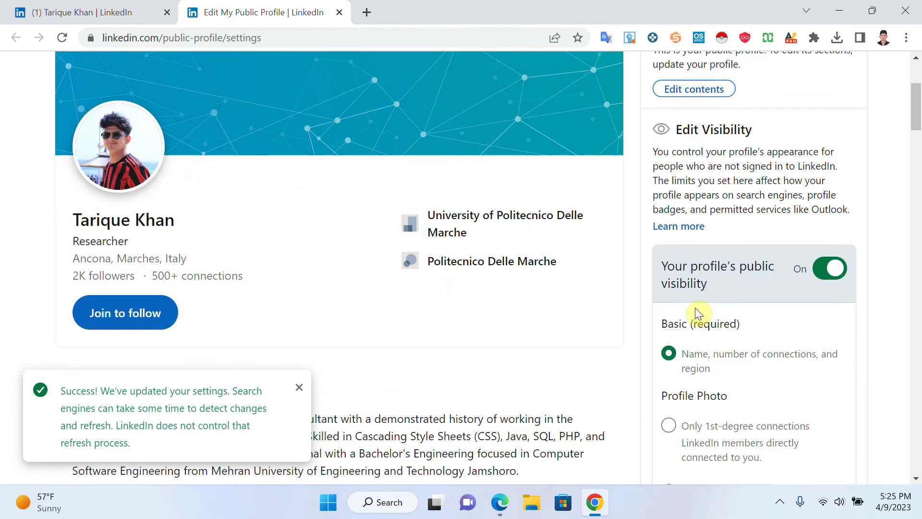